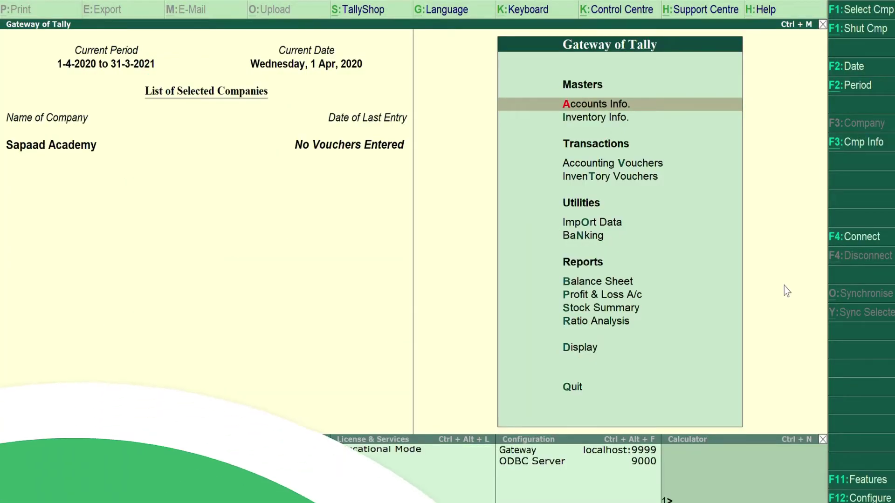
Create the new company Eatables through Alt+F3 Create Company and accept its details
{"action": "key", "text": "alt+F3"}
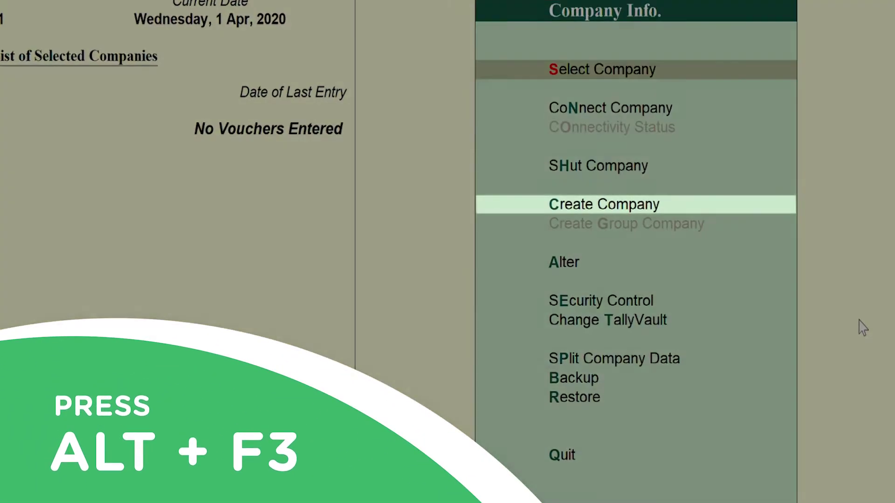
{"action": "key", "text": "Down"}
{"action": "key", "text": "Down"}
{"action": "key", "text": "Down"}
{"action": "key", "text": "Return"}
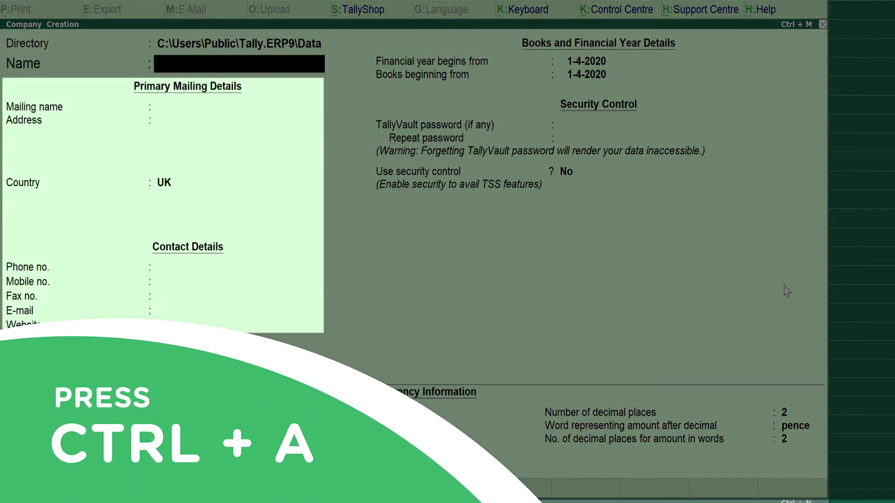
{"action": "key", "text": "ctrl+a"}
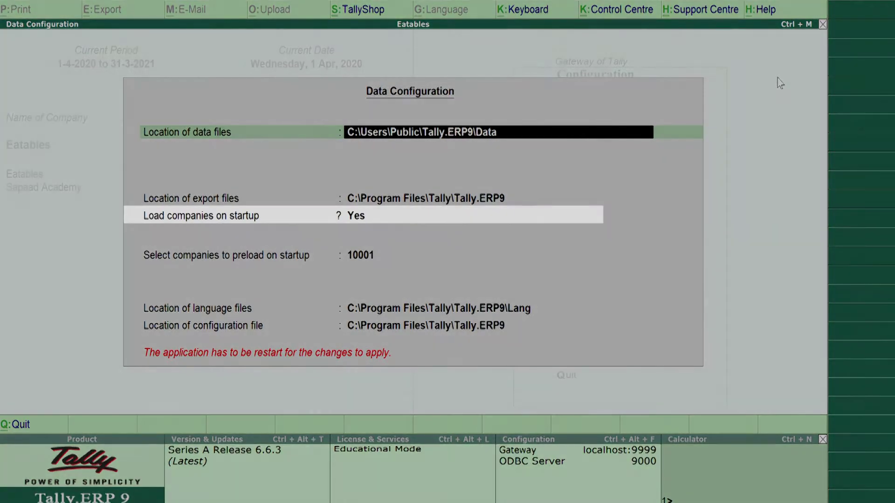
Add companies 10000 and 10001 to the preload-on-startup list in Data Configuration
{"action": "key", "text": "Return"}
{"action": "key", "text": "Return"}
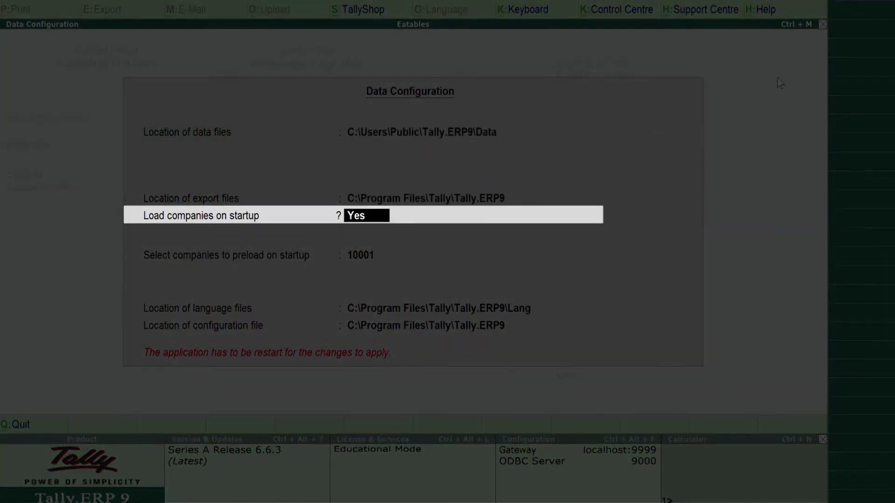
{"action": "key", "text": "Return"}
{"action": "key", "text": "Up"}
{"action": "key", "text": "Return"}
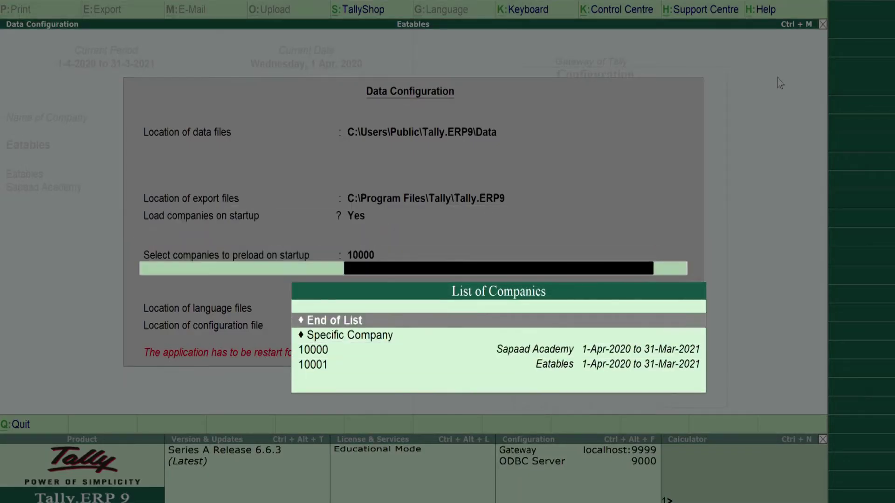
{"action": "key", "text": "Down"}
{"action": "key", "text": "Down"}
{"action": "key", "text": "Down"}
{"action": "key", "text": "Return"}
{"action": "key", "text": "Return"}
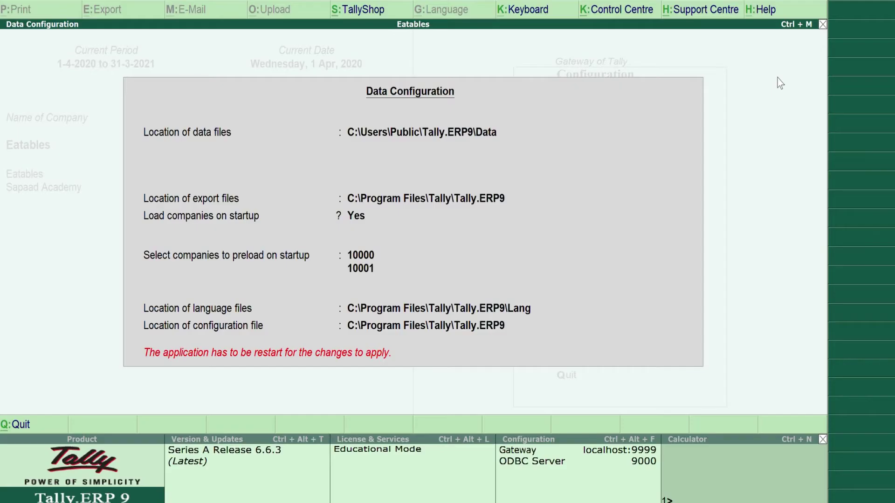
{"action": "key", "text": "Return"}
{"action": "key", "text": "Return"}
{"action": "key", "text": "Return"}
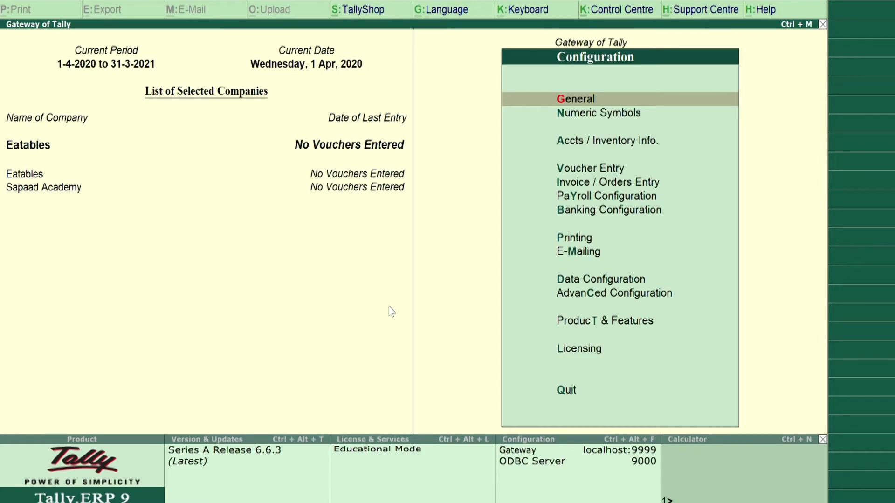
Review the Advanced client/server configuration on port 9000 unchanged, then leave configuration
{"action": "key", "text": "Down"}
{"action": "key", "text": "Down"}
{"action": "key", "text": "Down"}
{"action": "key", "text": "Down"}
{"action": "key", "text": "Down"}
{"action": "key", "text": "Down"}
{"action": "key", "text": "Down"}
{"action": "key", "text": "Down"}
{"action": "key", "text": "Down"}
{"action": "key", "text": "Down"}
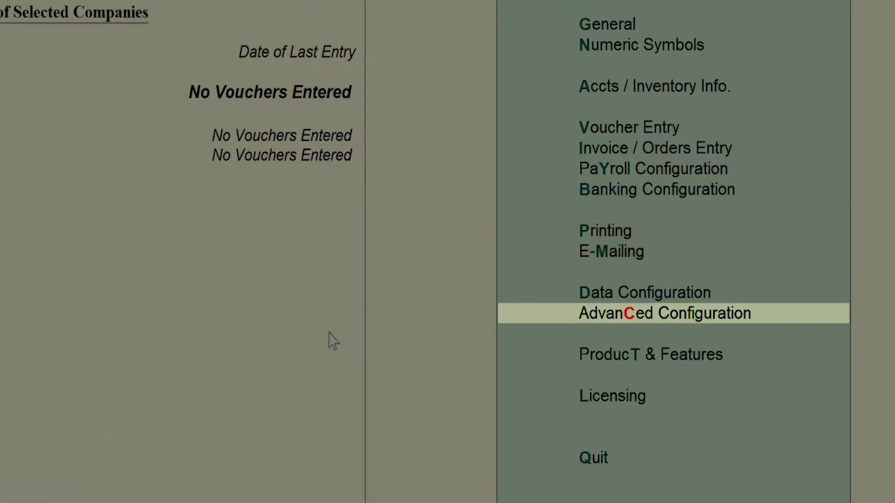
{"action": "key", "text": "Return"}
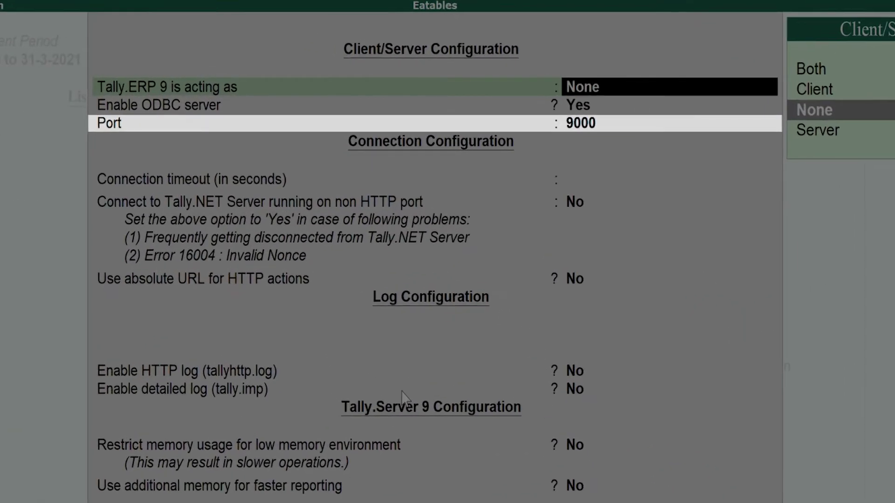
{"action": "key", "text": "Escape"}
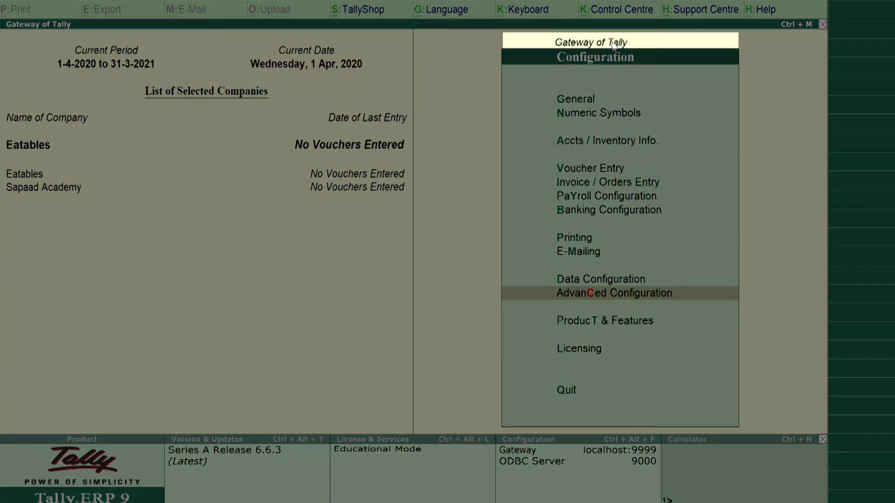
{"action": "left_click", "coordinate": [614, 45]}
Create ledger SALES under Bank Accounts with its bank account number filled in
{"action": "key", "text": "Return"}
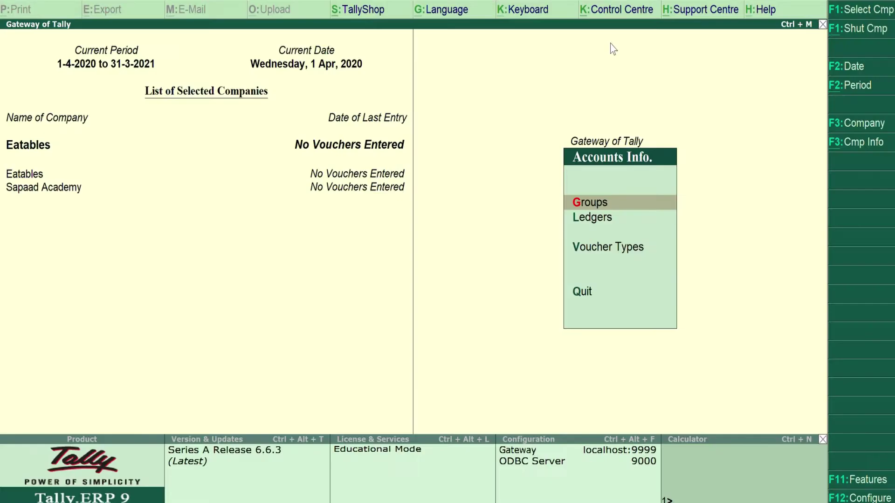
{"action": "key", "text": "Down"}
{"action": "key", "text": "Return"}
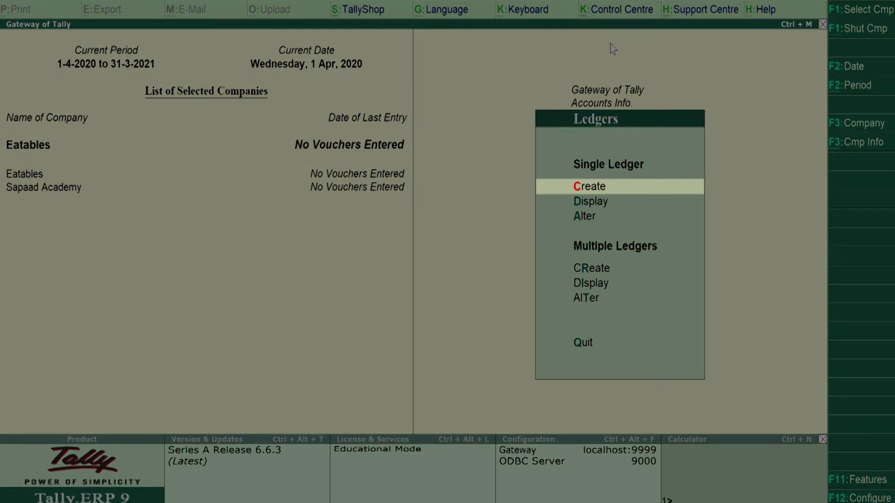
{"action": "key", "text": "Return"}
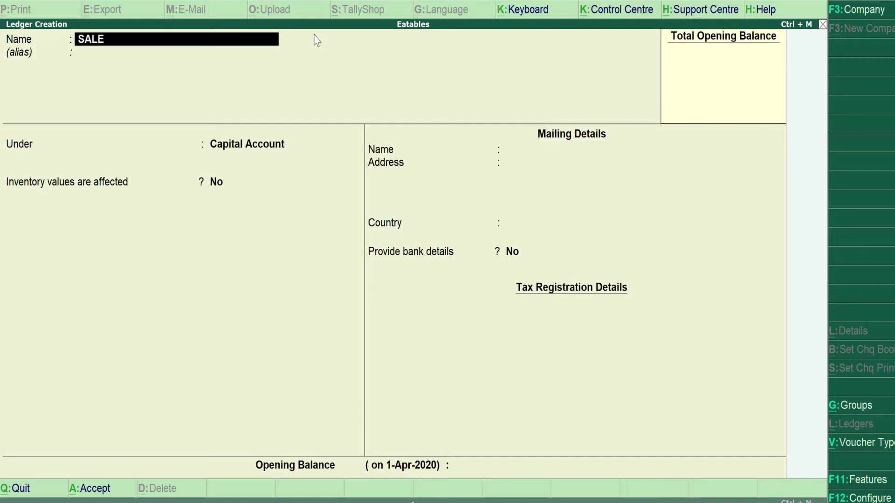
{"action": "type", "text": "SALES"}
{"action": "key", "text": "Return"}
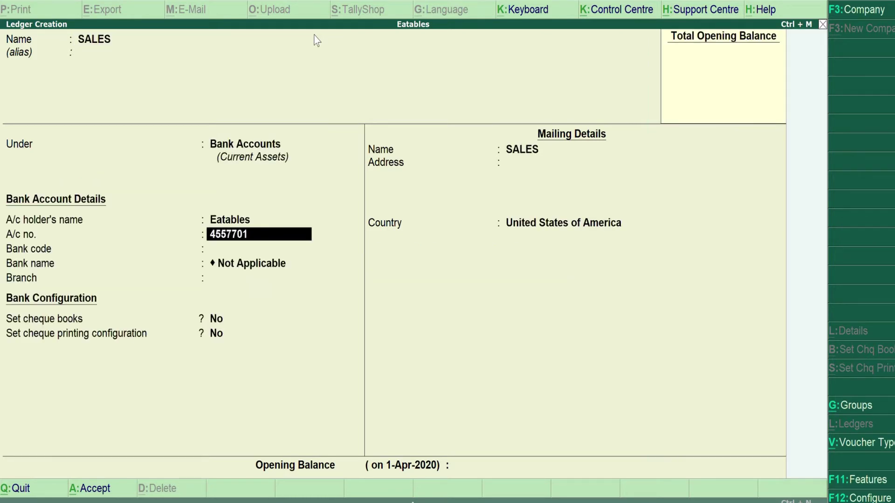
{"action": "key", "text": "Return"}
{"action": "key", "text": "Return"}
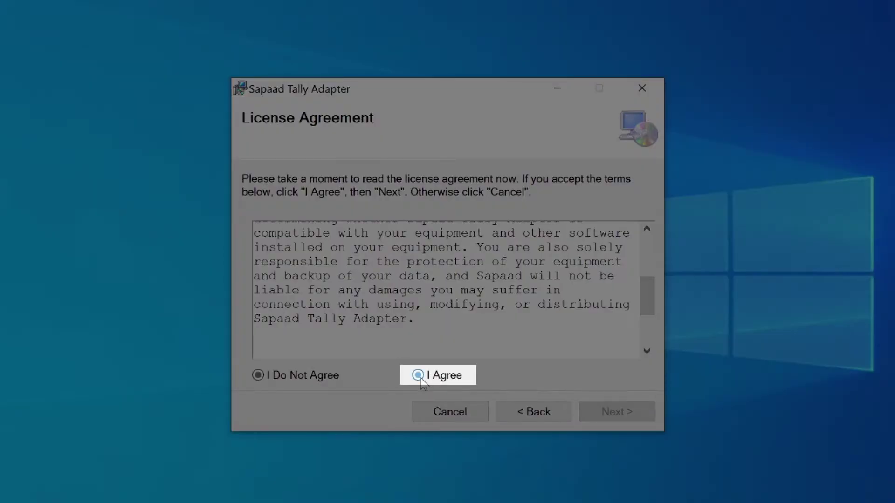
Accept the licence and install the adapter into C:\Users\Public\ for Just me
{"action": "left_click", "coordinate": [421, 379]}
{"action": "left_click", "coordinate": [608, 415]}
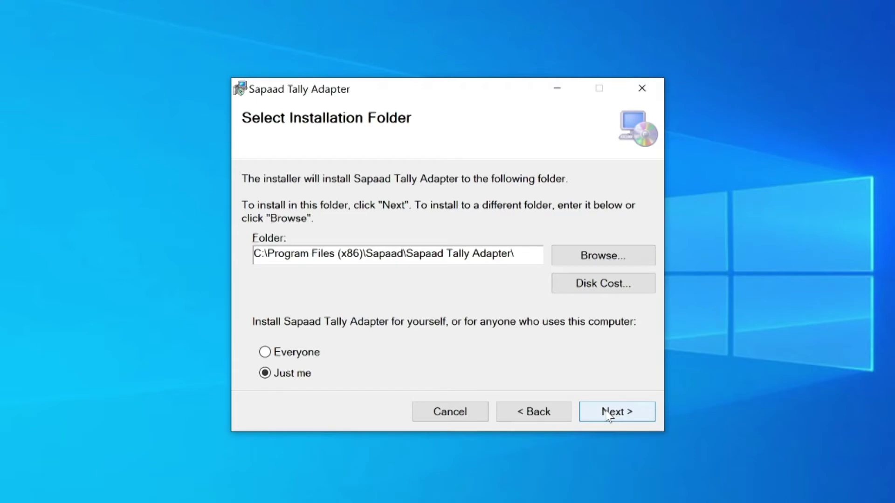
{"action": "left_click", "coordinate": [578, 257]}
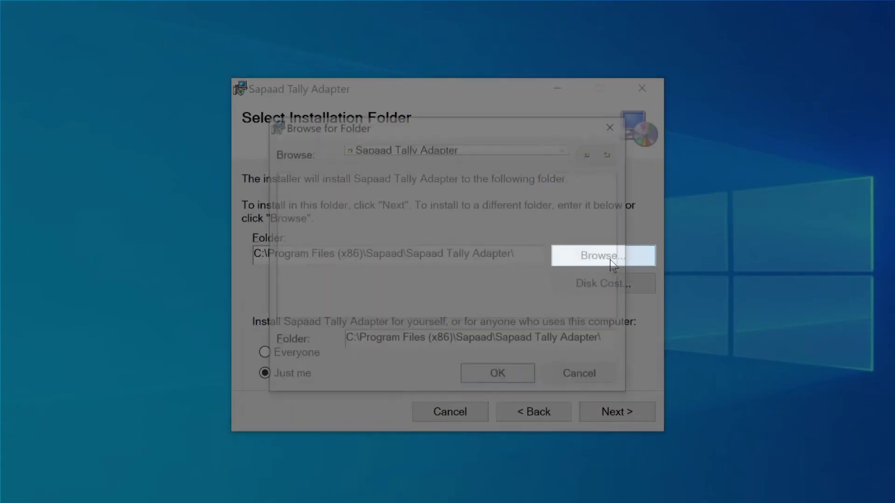
{"action": "left_click", "coordinate": [563, 148]}
{"action": "left_click", "coordinate": [475, 161]}
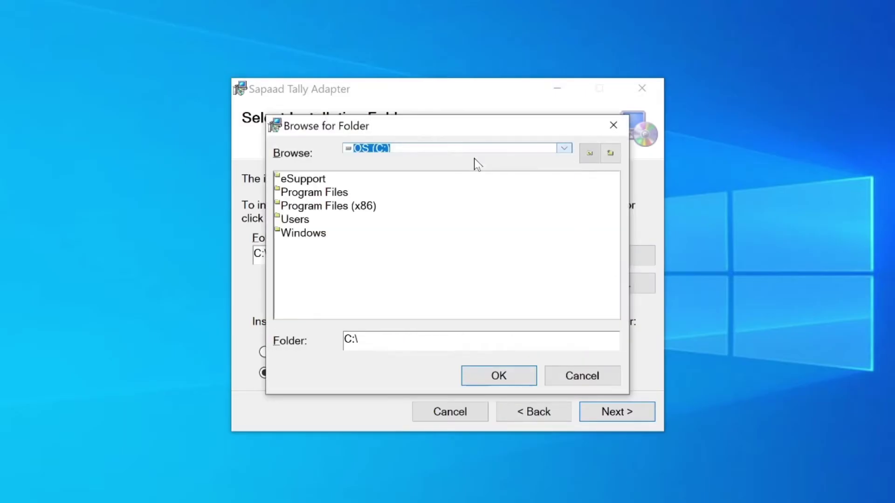
{"action": "double_click", "coordinate": [306, 194]}
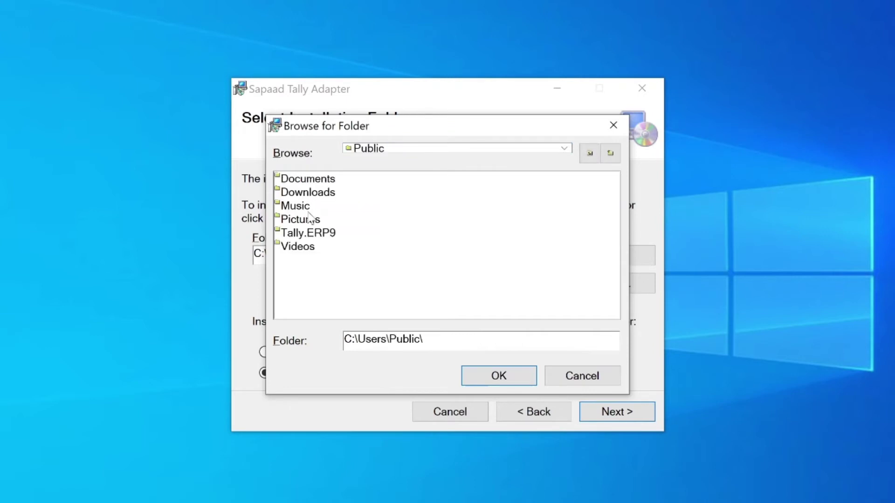
{"action": "left_click", "coordinate": [484, 380]}
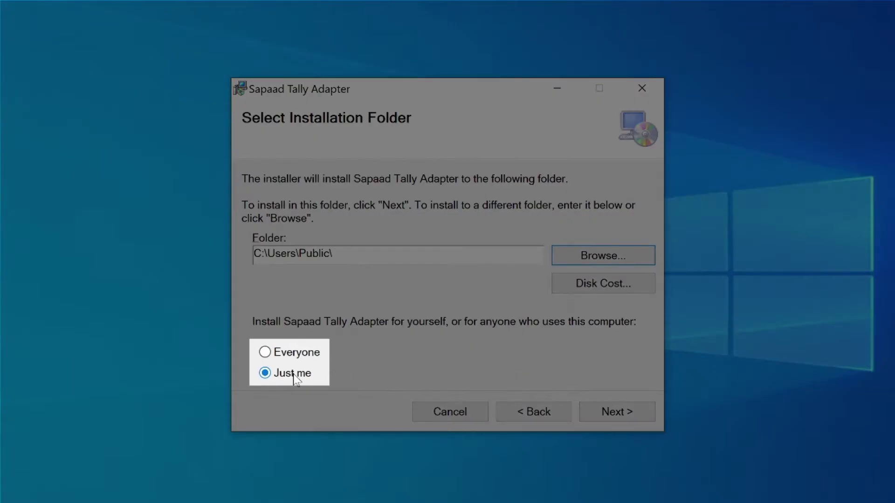
{"action": "left_click", "coordinate": [622, 412]}
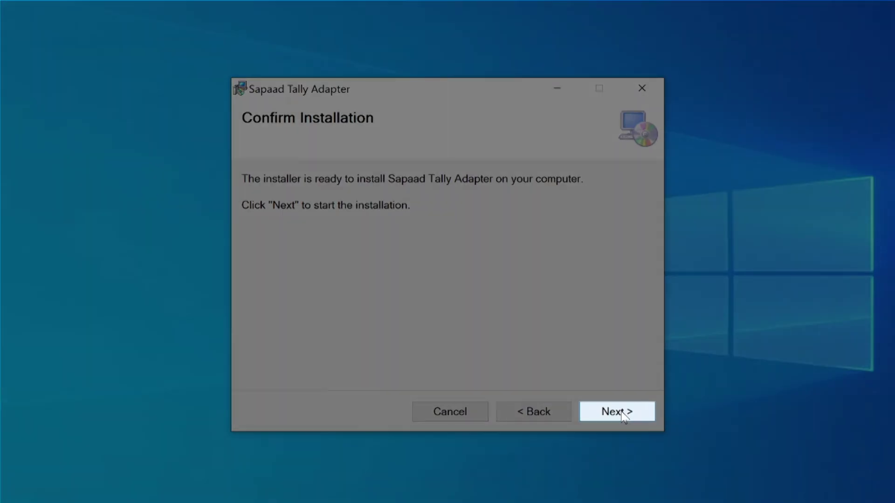
{"action": "left_click", "coordinate": [623, 414]}
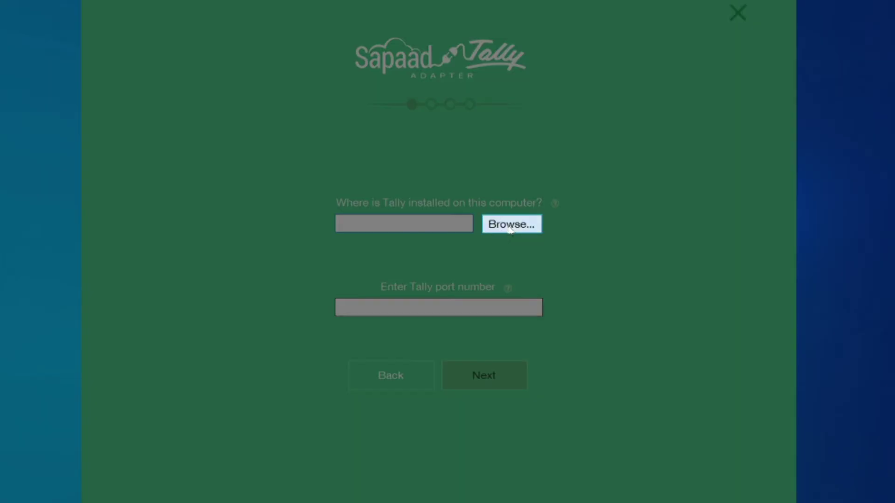
Set the Tally path to C:\Program Files\Tally\Tally.ERP9 with port 9000
{"action": "left_click", "coordinate": [509, 225]}
{"action": "left_click", "coordinate": [344, 251]}
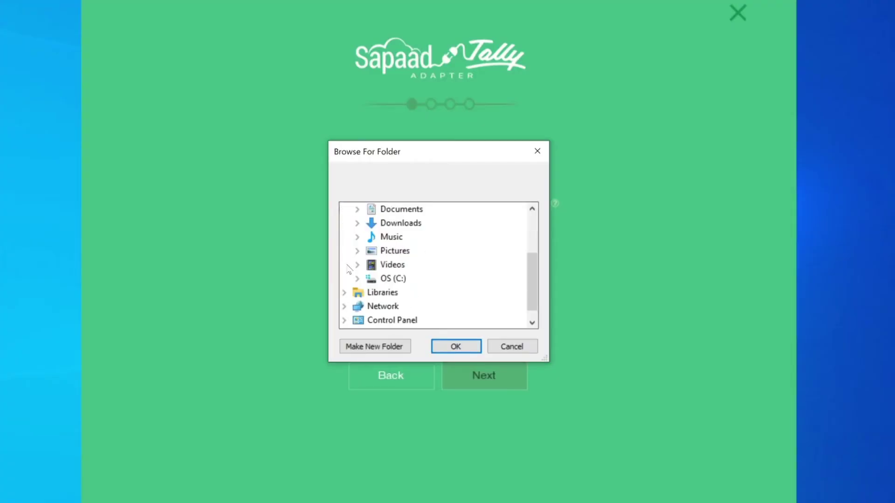
{"action": "left_click", "coordinate": [358, 279]}
{"action": "scroll", "coordinate": [373, 294], "scroll_direction": "down", "scroll_amount": 5}
{"action": "left_click", "coordinate": [382, 305]}
{"action": "double_click", "coordinate": [435, 251]}
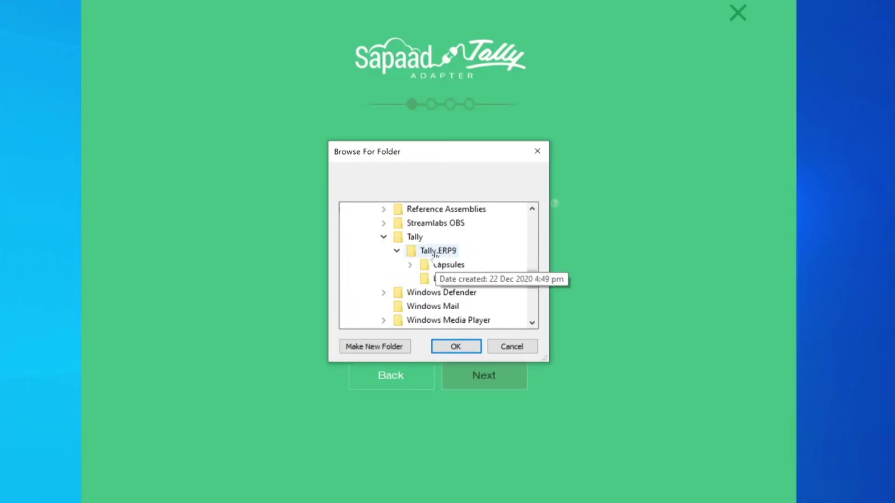
{"action": "left_click", "coordinate": [463, 347]}
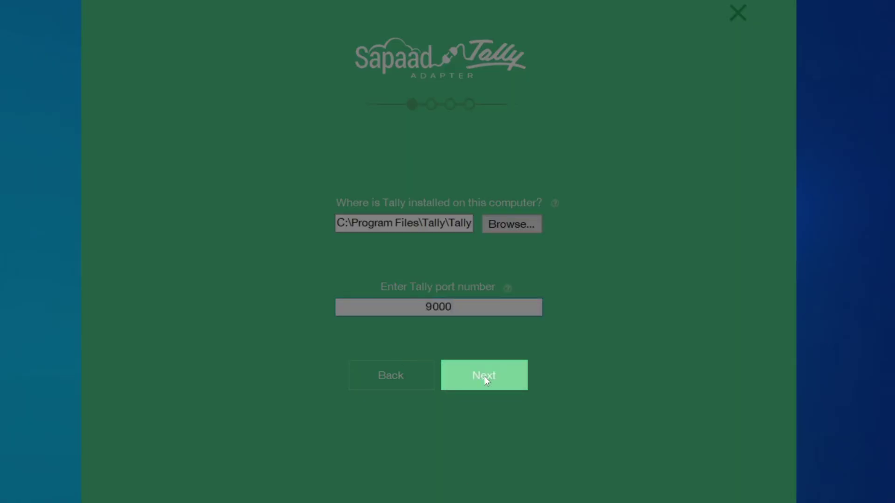
{"action": "left_click", "coordinate": [484, 376]}
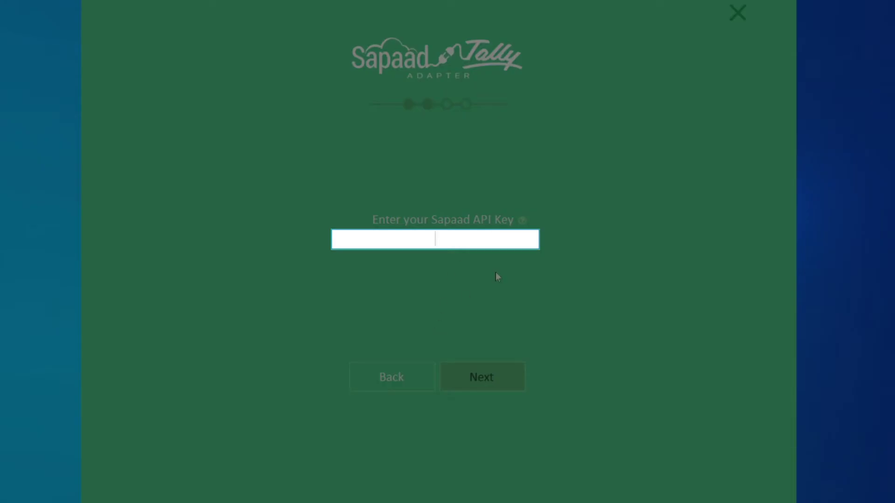
Paste the Sapaad API key, select Manchester City Centre, and map it to Eatables
{"action": "key", "text": "ctrl+v"}
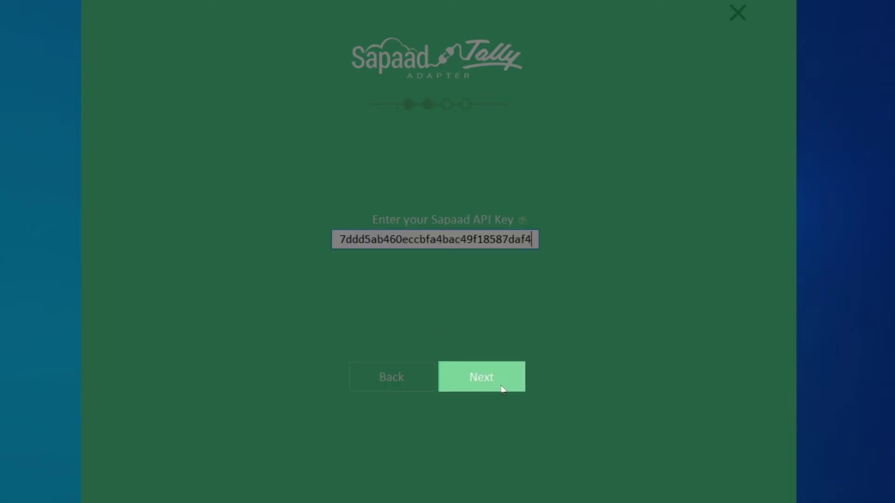
{"action": "left_click", "coordinate": [501, 389]}
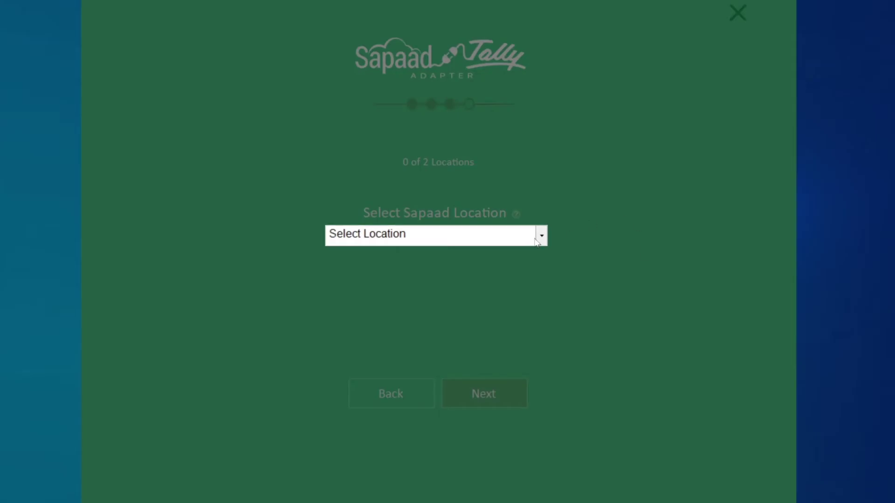
{"action": "left_click", "coordinate": [538, 238]}
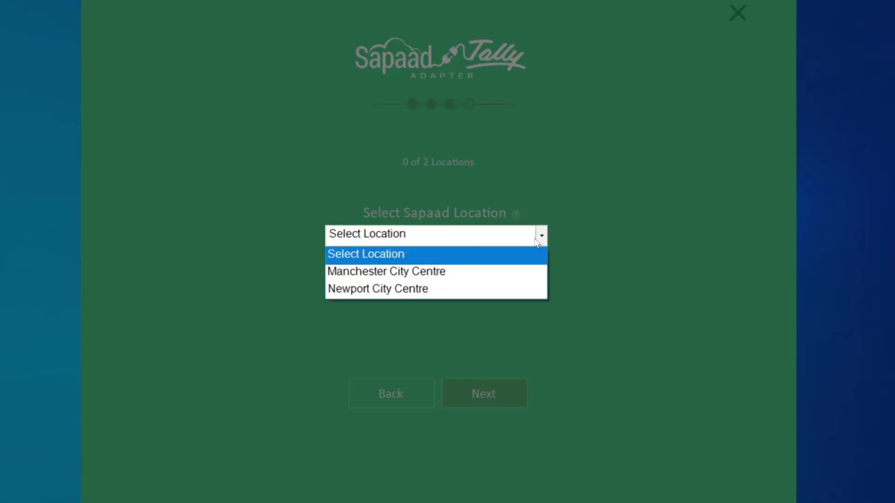
{"action": "left_click", "coordinate": [527, 271]}
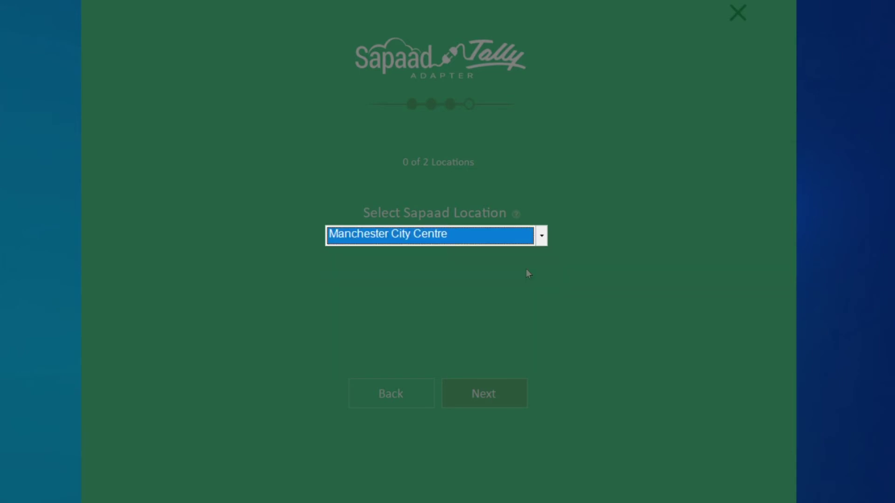
{"action": "left_click", "coordinate": [511, 394]}
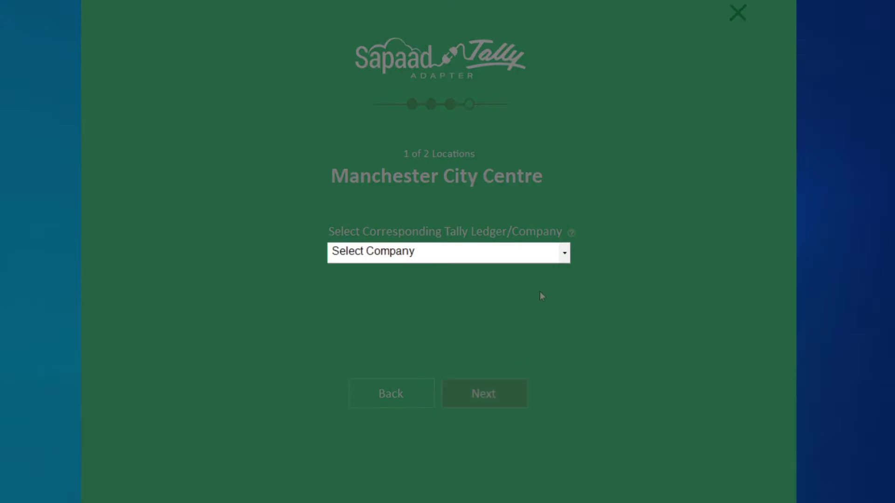
{"action": "left_click", "coordinate": [553, 254]}
{"action": "left_click", "coordinate": [531, 292]}
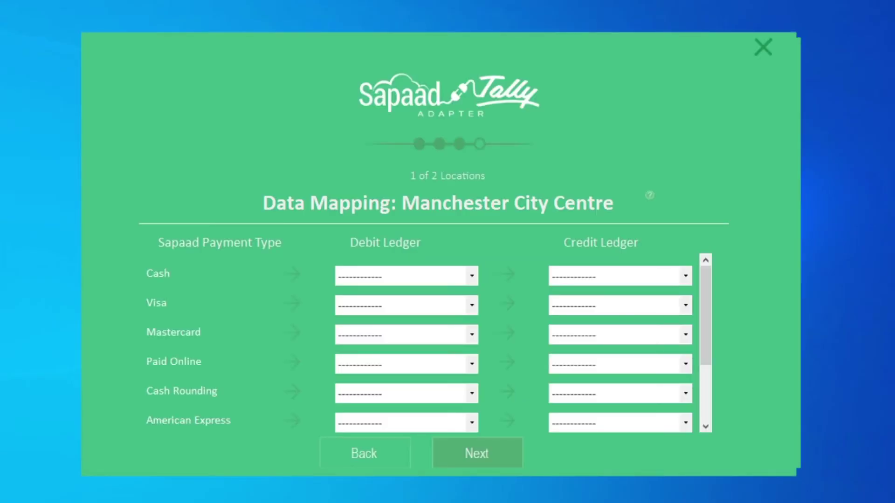
Set debit ledgers for Cash, Visa, Mastercard, Paid Online, Cash Rounding and American Express to their matching ledgers
{"action": "left_click", "coordinate": [472, 277]}
{"action": "left_click", "coordinate": [451, 320]}
{"action": "left_click", "coordinate": [471, 305]}
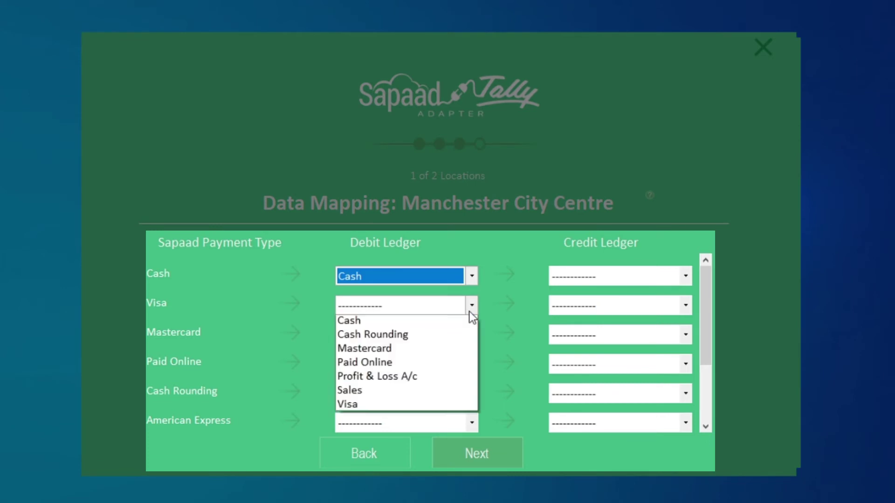
{"action": "left_click", "coordinate": [455, 435]}
{"action": "left_click", "coordinate": [471, 335]}
{"action": "left_click", "coordinate": [453, 412]}
{"action": "left_click", "coordinate": [472, 364]}
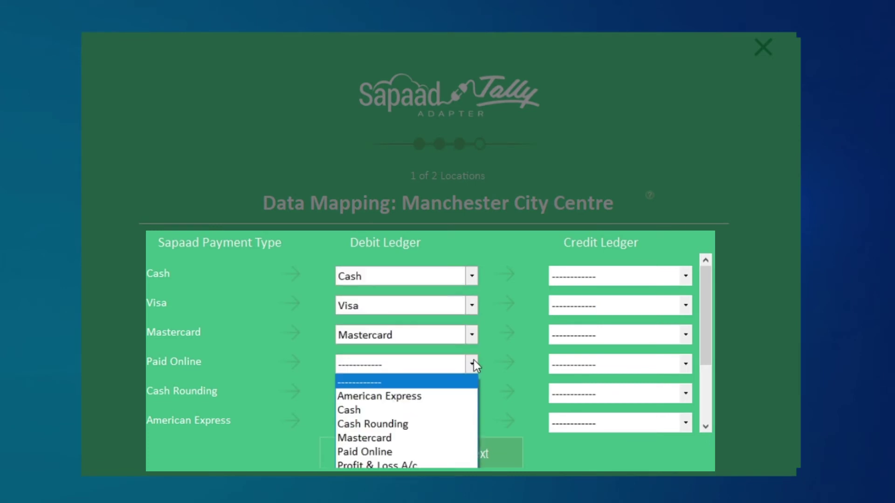
{"action": "left_click", "coordinate": [451, 450]}
{"action": "left_click", "coordinate": [472, 394]}
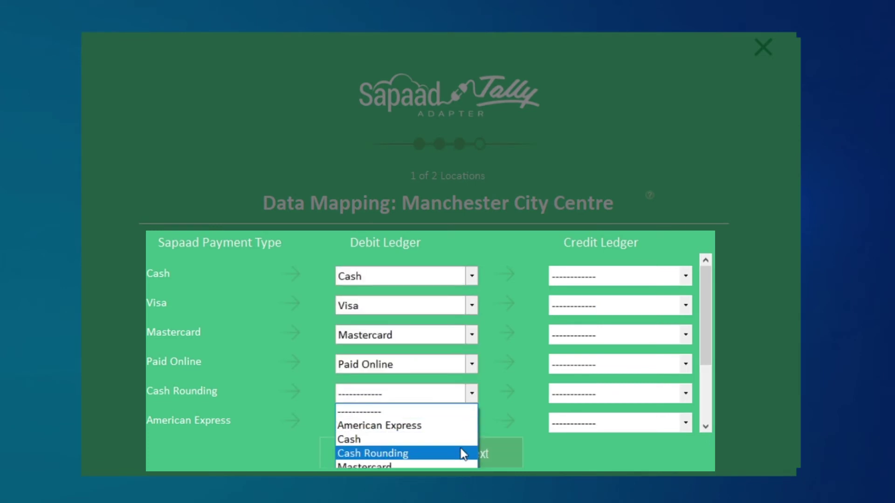
{"action": "left_click", "coordinate": [461, 453]}
{"action": "left_click", "coordinate": [472, 422]}
{"action": "left_click", "coordinate": [468, 454]}
Set every payment type's credit ledger to Sales and save the mapping
{"action": "left_click", "coordinate": [685, 276]}
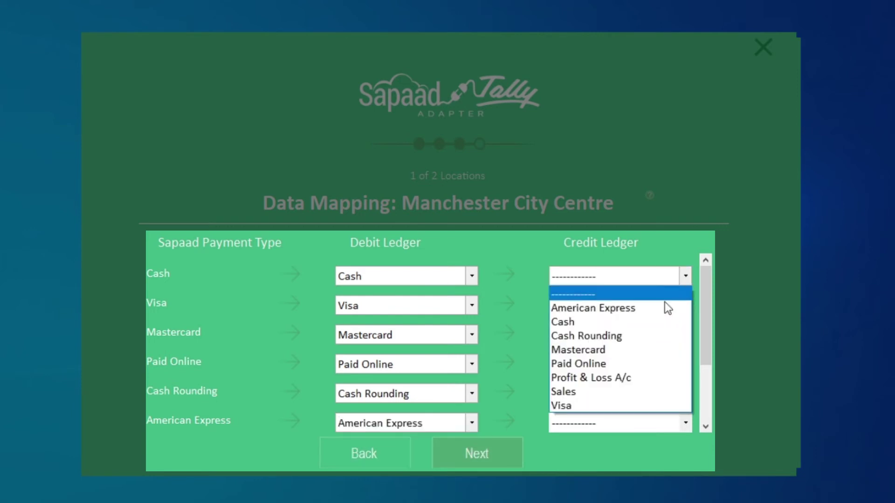
{"action": "left_click", "coordinate": [650, 393]}
{"action": "left_click", "coordinate": [685, 306]}
{"action": "left_click", "coordinate": [664, 421]}
{"action": "left_click", "coordinate": [685, 335]}
{"action": "left_click", "coordinate": [666, 450]}
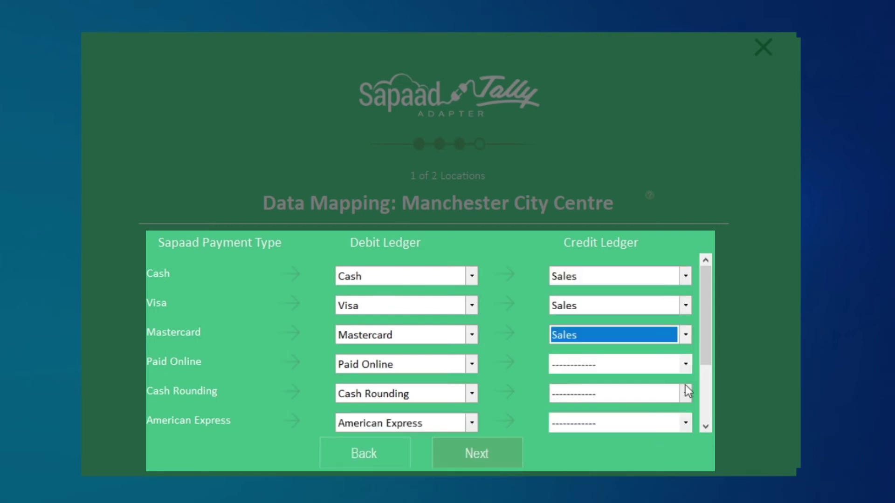
{"action": "left_click", "coordinate": [685, 364]}
{"action": "left_click", "coordinate": [606, 461]}
{"action": "left_click", "coordinate": [685, 393]}
{"action": "left_click", "coordinate": [606, 464]}
{"action": "left_click", "coordinate": [685, 422]}
{"action": "left_click", "coordinate": [612, 463]}
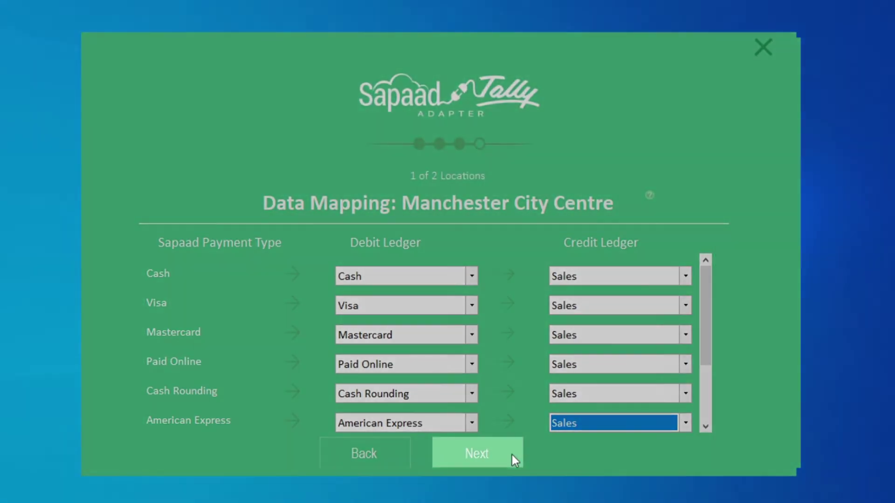
{"action": "left_click", "coordinate": [512, 455]}
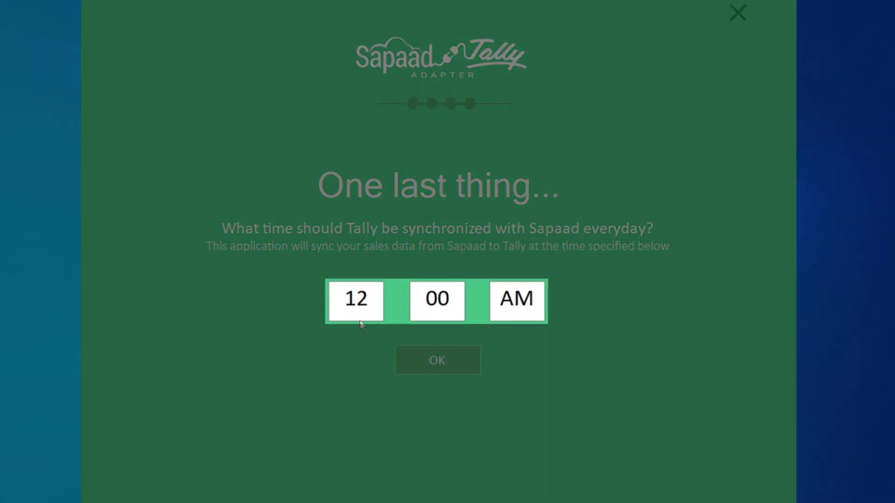
Change the daily sync time from 12:00 AM to 9:00 PM and confirm
{"action": "left_click", "coordinate": [360, 316]}
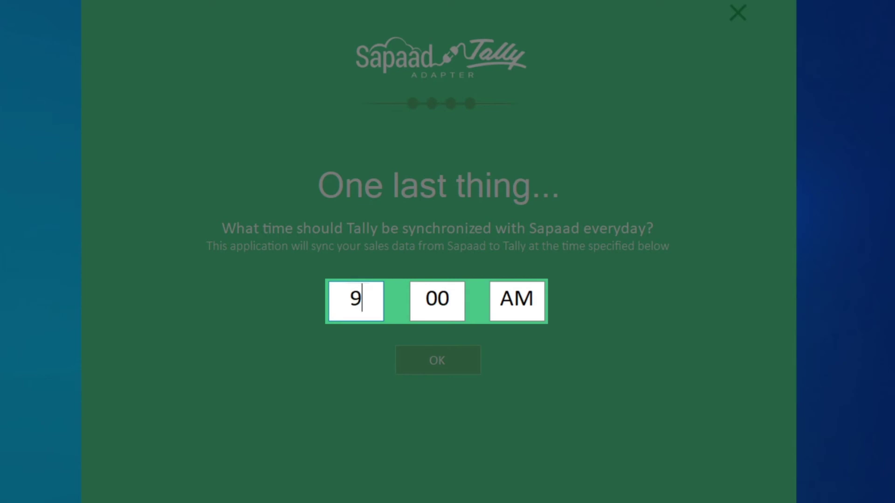
{"action": "key", "text": "Tab"}
{"action": "type", "text": "P"}
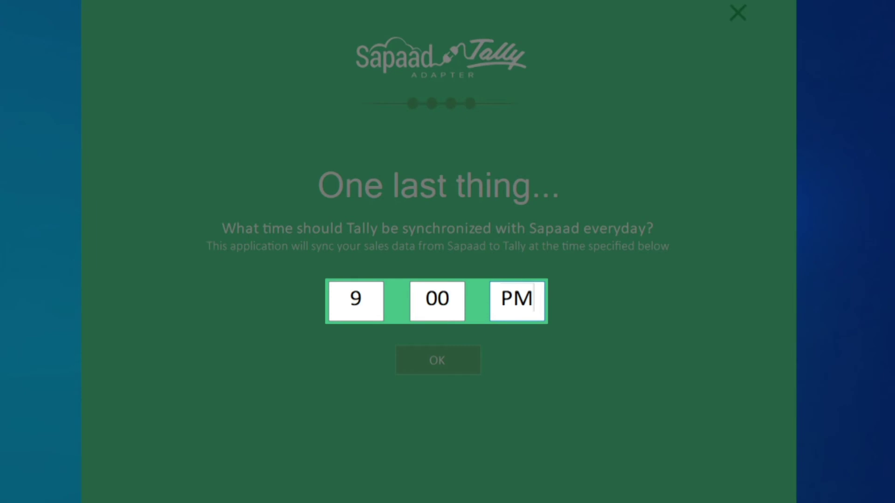
{"action": "left_click", "coordinate": [479, 367]}
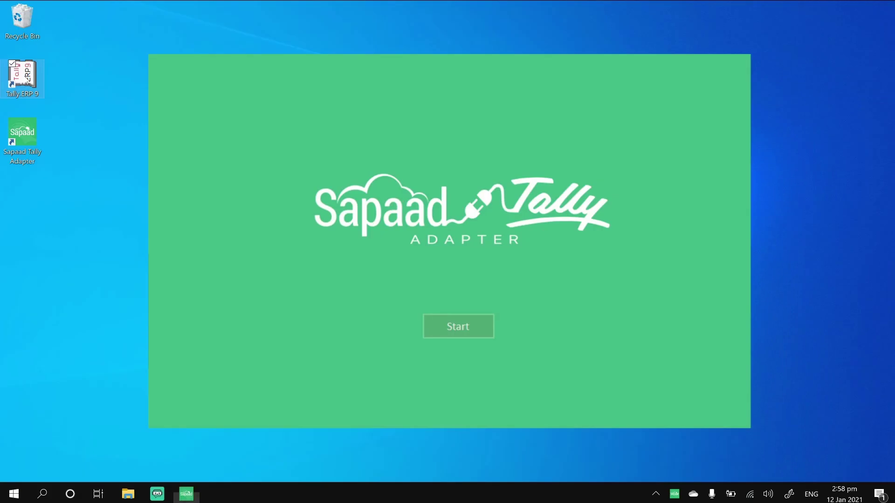
Launch Tally.ERP 9 and Force Run the Sapaad adapter from the system tray
{"action": "double_click", "coordinate": [22, 76]}
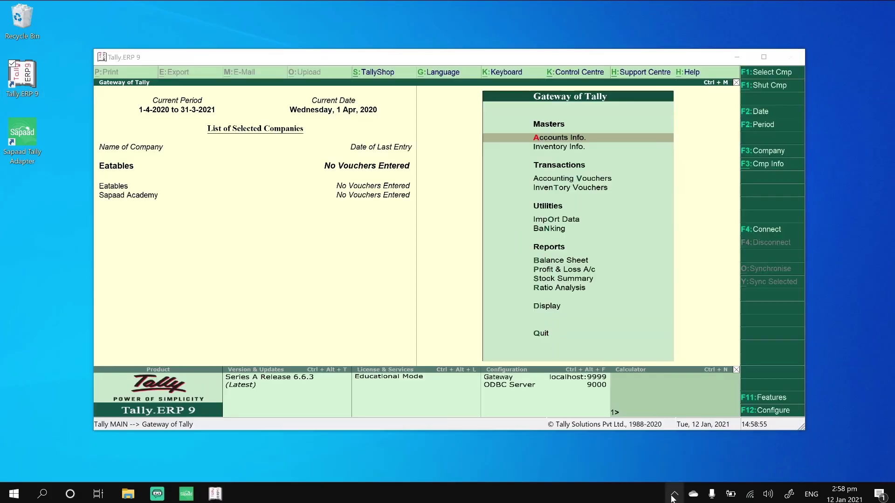
{"action": "left_click", "coordinate": [655, 494]}
{"action": "right_click", "coordinate": [685, 472]}
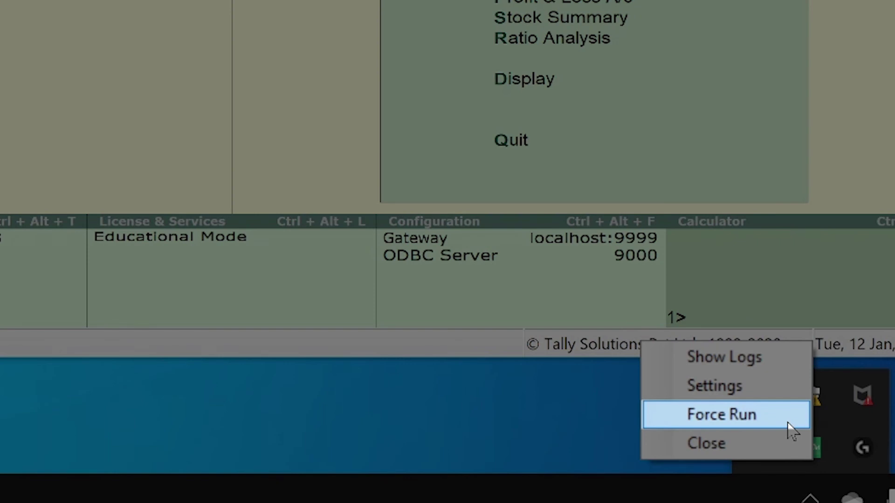
{"action": "left_click", "coordinate": [746, 414]}
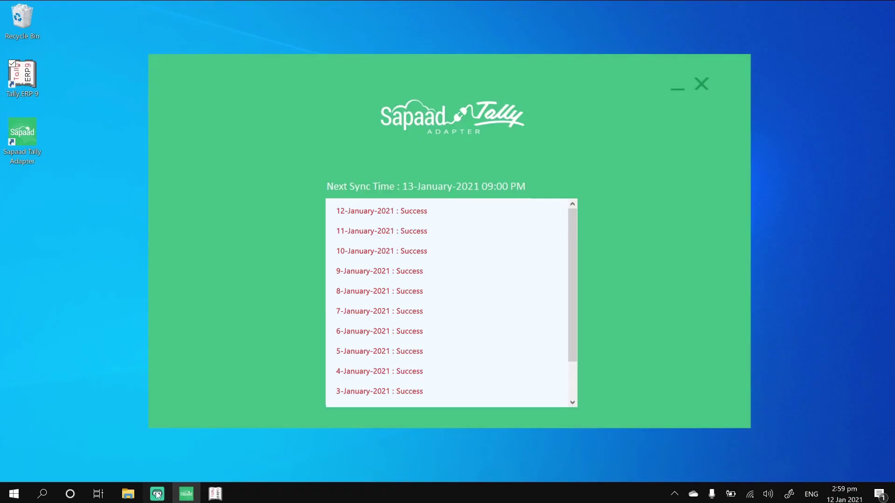